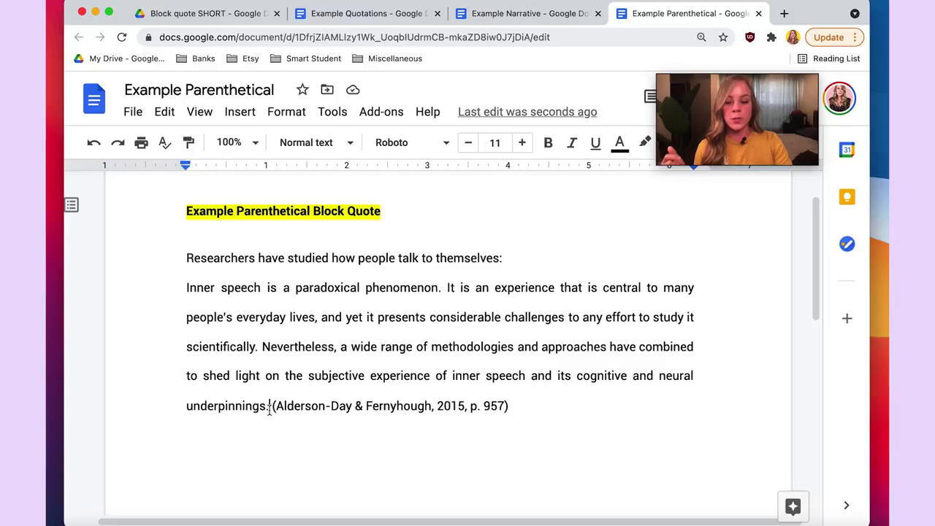
{"action": "left_click_drag", "start_coordinate": [268, 406], "coordinate": [146, 288]}
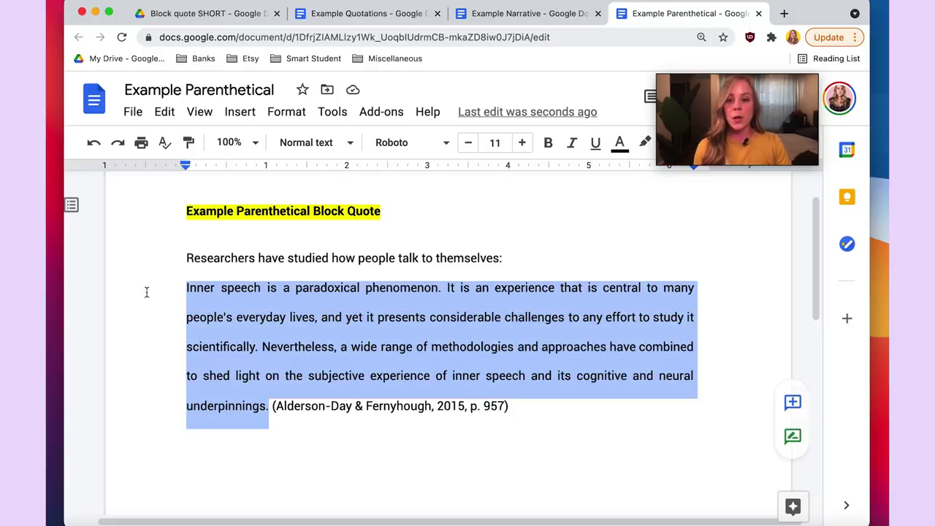
{"action": "left_click", "coordinate": [332, 112]}
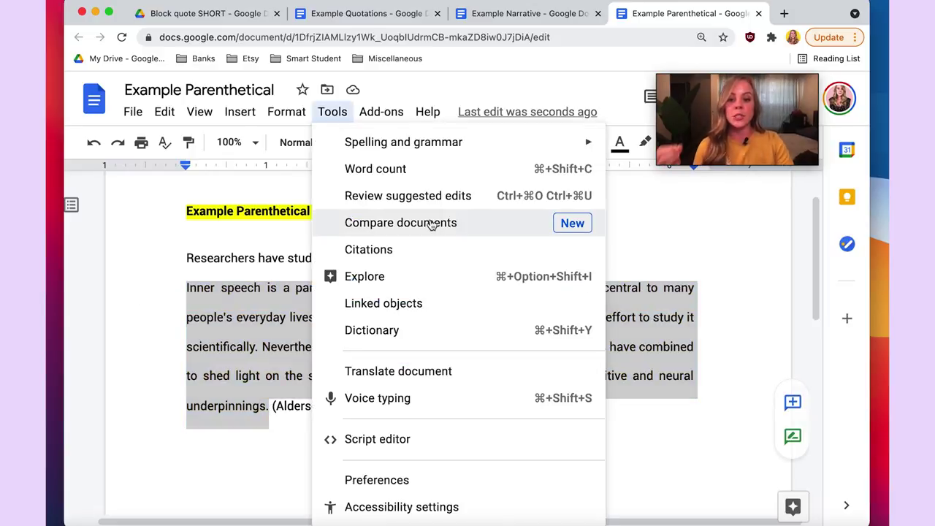
{"action": "left_click", "coordinate": [449, 174]}
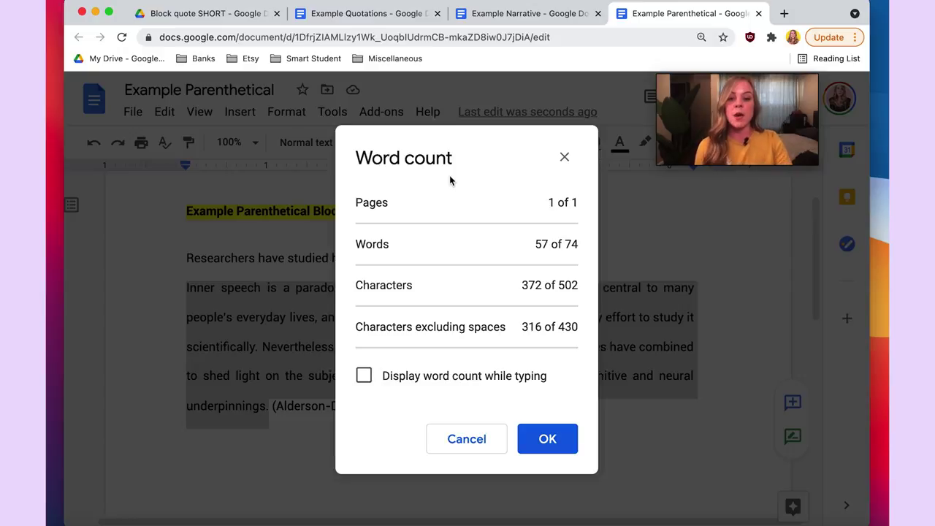
{"action": "double_click", "coordinate": [541, 244]}
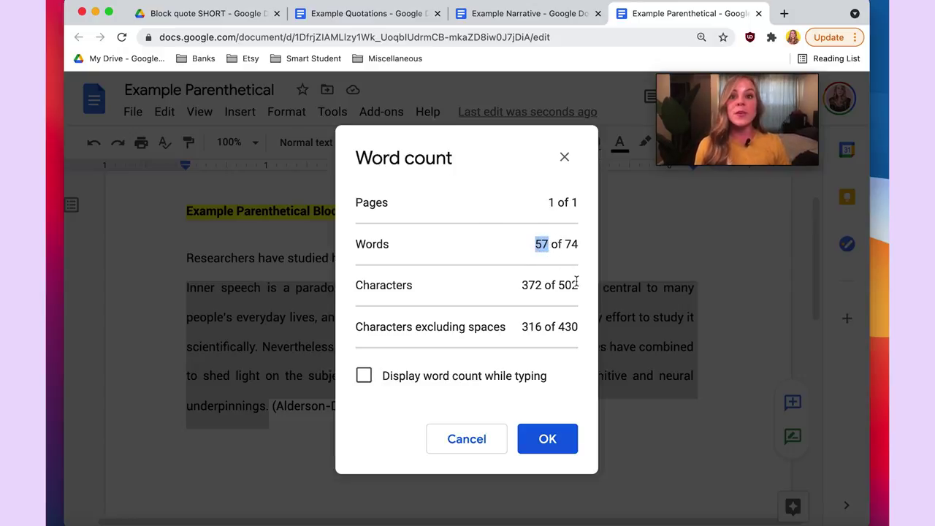
{"action": "left_click", "coordinate": [546, 444]}
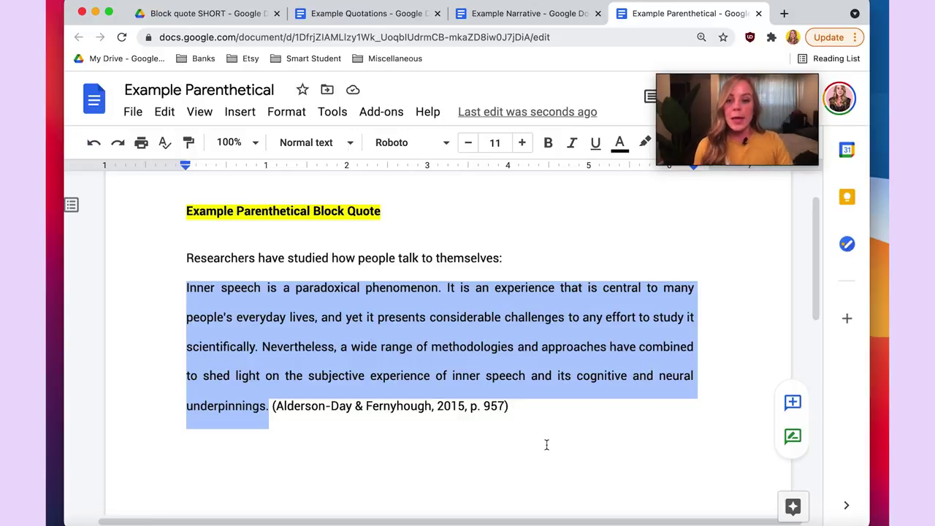
{"action": "left_click", "coordinate": [516, 410]}
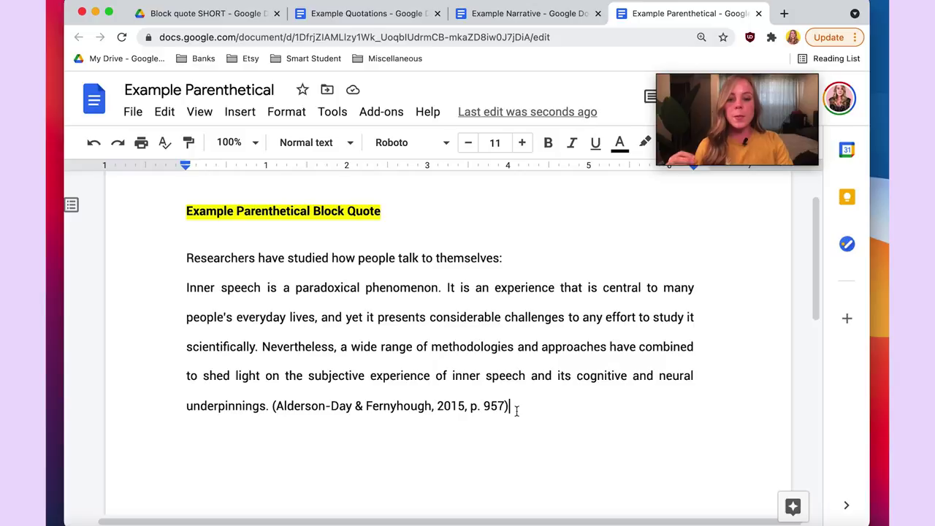
{"action": "left_click_drag", "start_coordinate": [515, 410], "coordinate": [155, 304]}
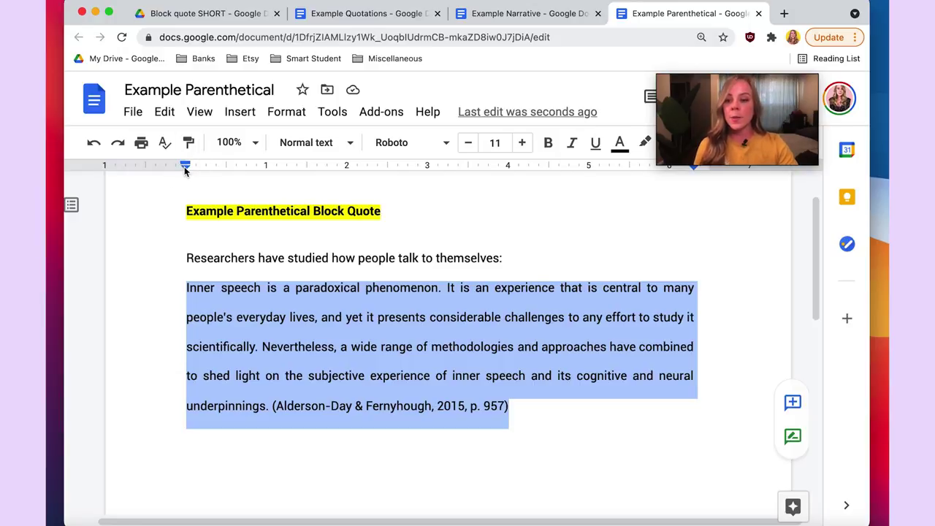
Step: Indent the inner-speech quote paragraph, citation included, 0.5 inch from the left margin
{"action": "left_click_drag", "start_coordinate": [184, 166], "coordinate": [227, 173]}
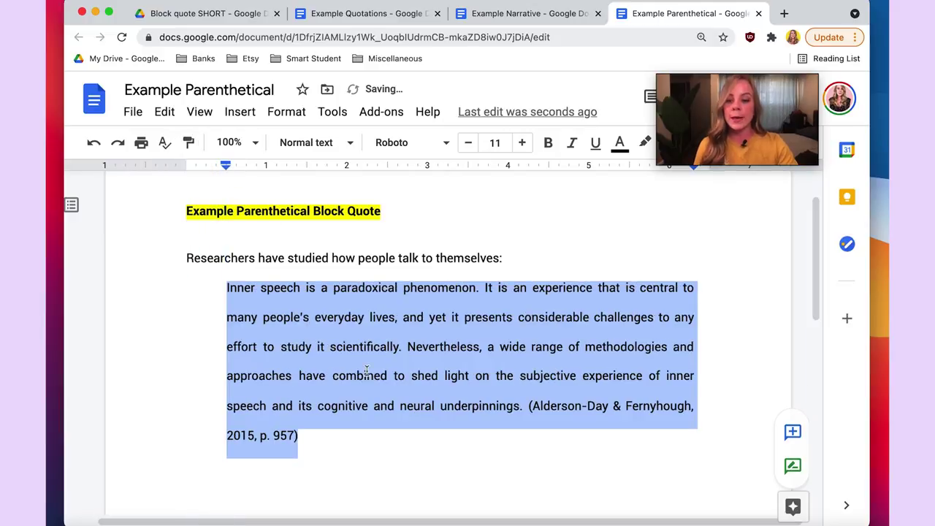
{"action": "left_click", "coordinate": [379, 442]}
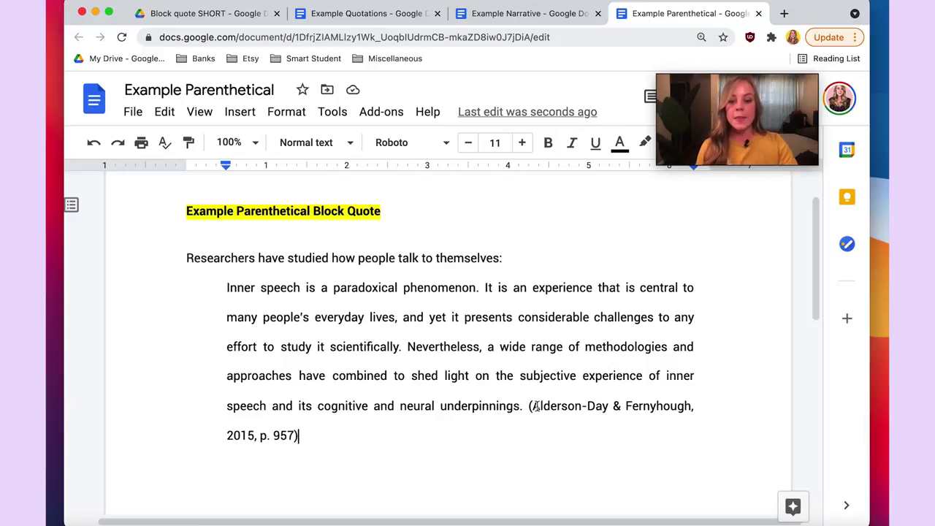
Step: Confirm the (2015, p. 957) citation follows the block quote's final period
{"action": "left_click_drag", "start_coordinate": [531, 406], "coordinate": [296, 436]}
{"action": "left_click", "coordinate": [327, 440]}
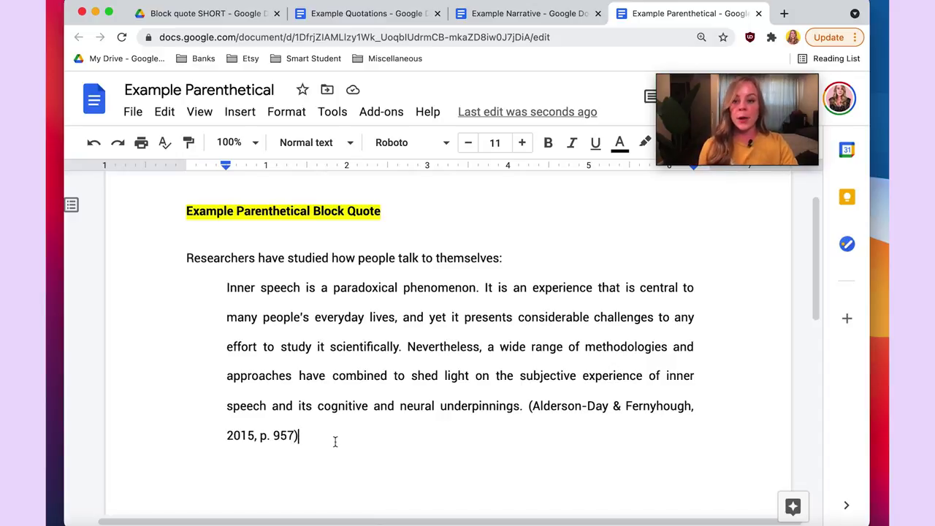
{"action": "left_click", "coordinate": [525, 407]}
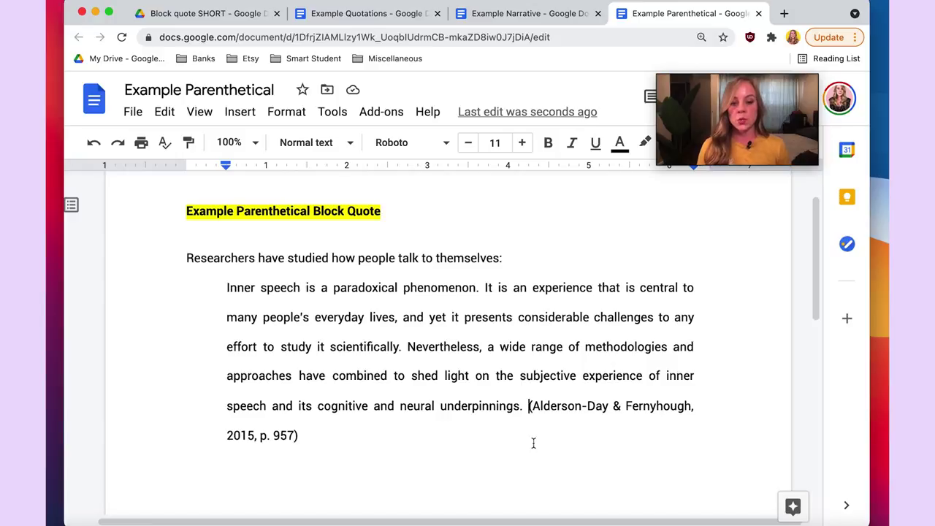
{"action": "left_click_drag", "start_coordinate": [397, 440], "coordinate": [530, 409]}
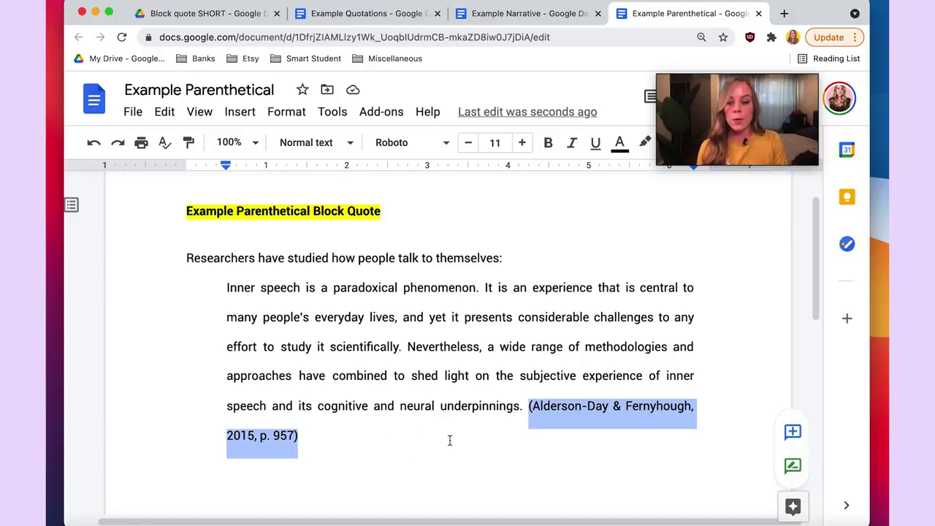
Step: Check that the introductory sentence above the quote stays unindented
{"action": "scroll", "coordinate": [475, 328], "scroll_direction": "down", "scroll_amount": 1}
{"action": "left_click", "coordinate": [507, 252]}
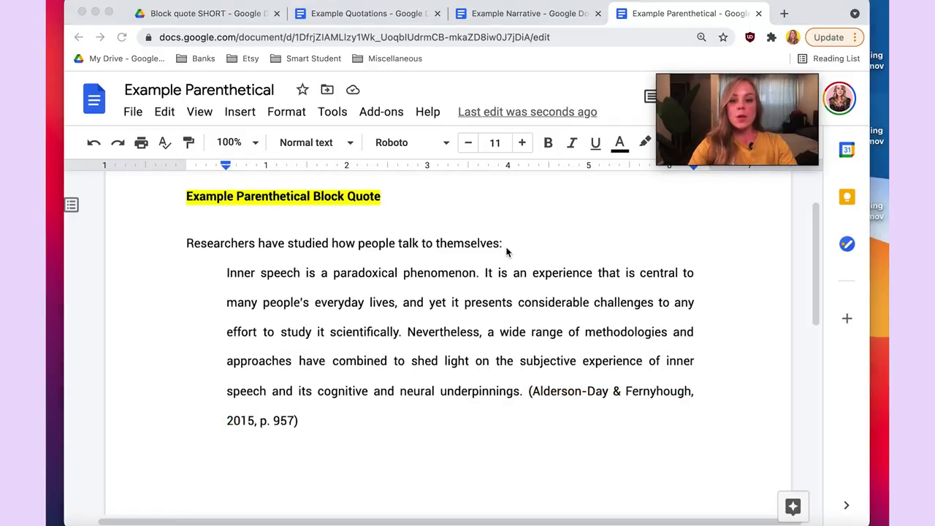
{"action": "triple_click", "coordinate": [279, 243]}
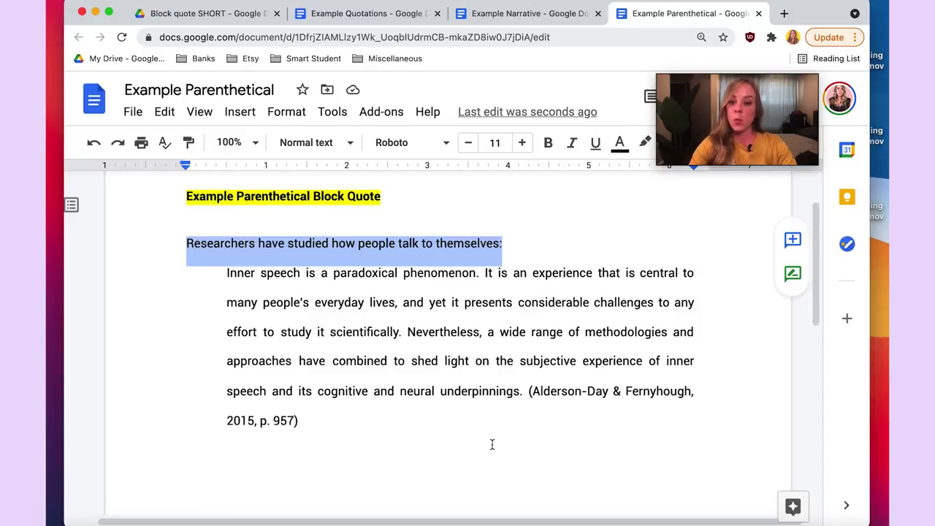
{"action": "left_click", "coordinate": [517, 247]}
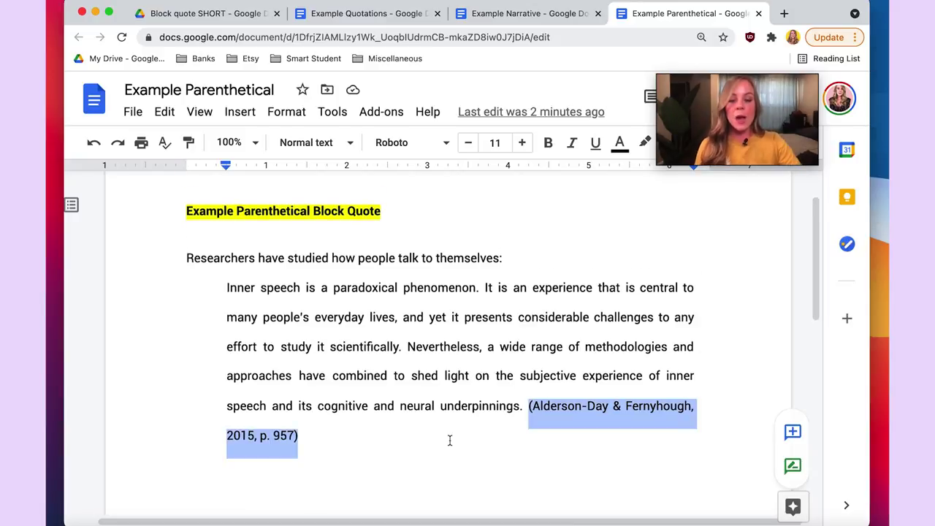
Step: Select the quote's last sentence from 'Nevertheless' through the citation
{"action": "scroll", "coordinate": [477, 440], "scroll_direction": "down", "scroll_amount": 1}
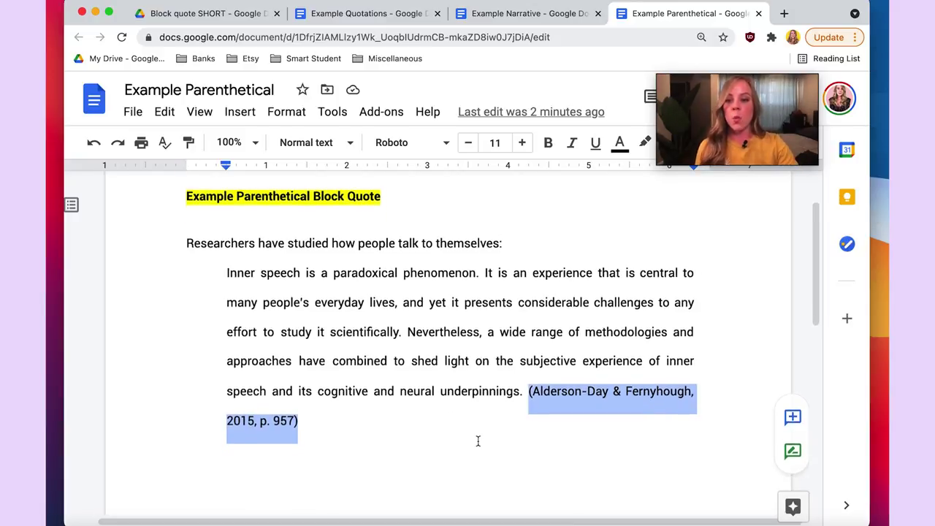
{"action": "left_click", "coordinate": [528, 391]}
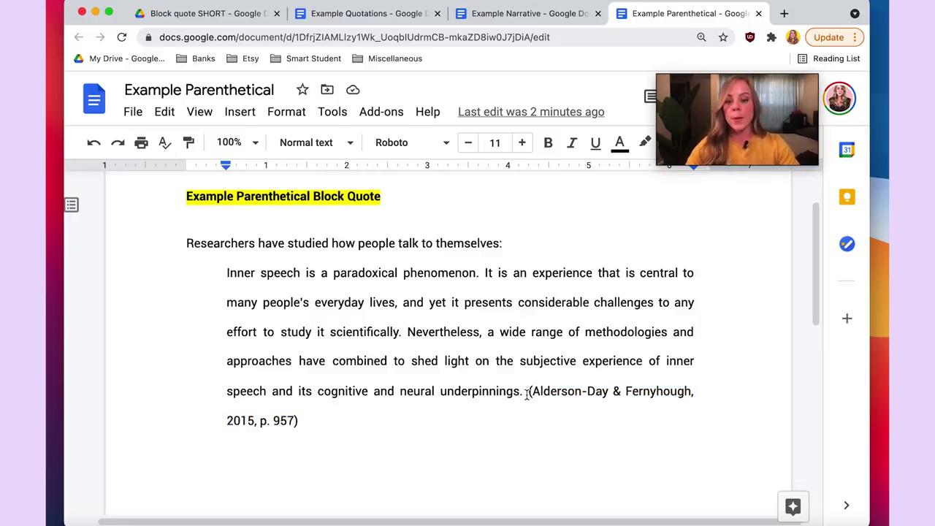
{"action": "left_click_drag", "start_coordinate": [362, 418], "coordinate": [409, 333]}
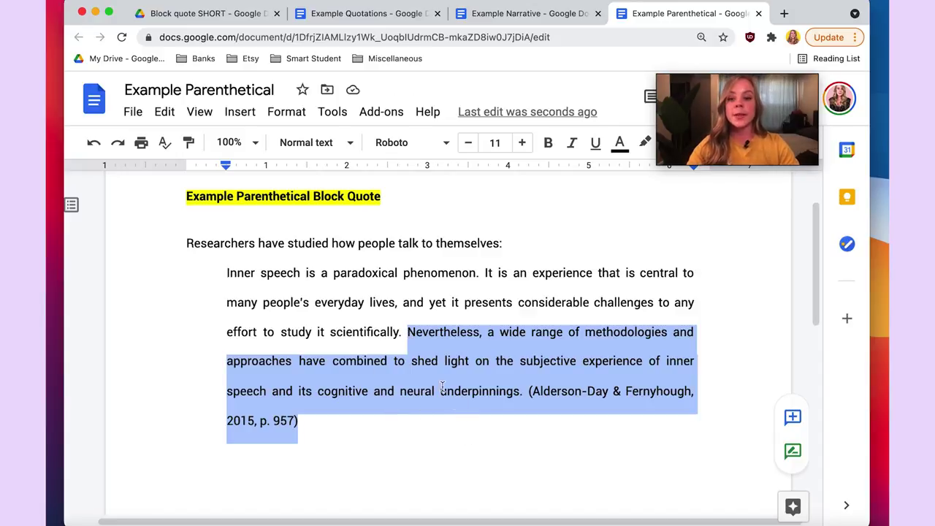
Step: Split the quote into a new 'Nevertheless' paragraph with an extra first-line indent, then switch to Example Narrative
{"action": "left_click", "coordinate": [407, 332]}
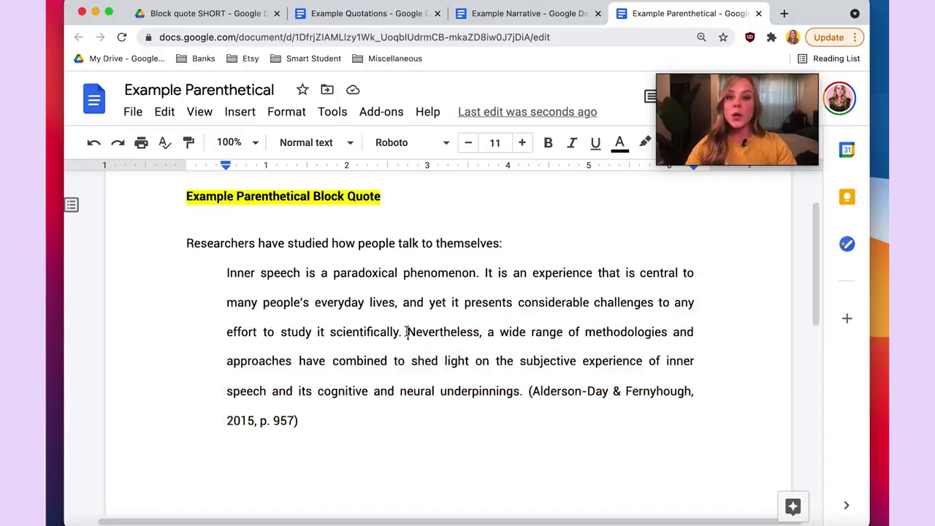
{"action": "key", "text": "Return"}
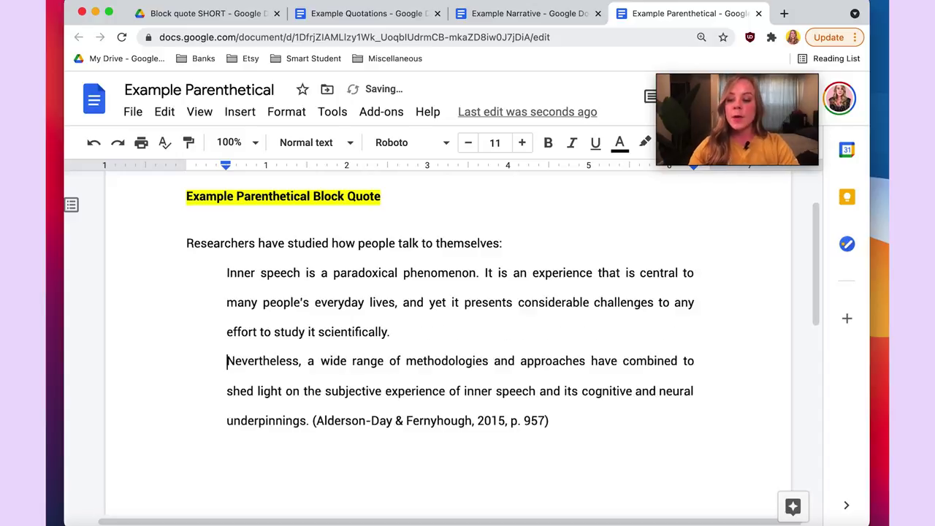
{"action": "key", "text": "Tab"}
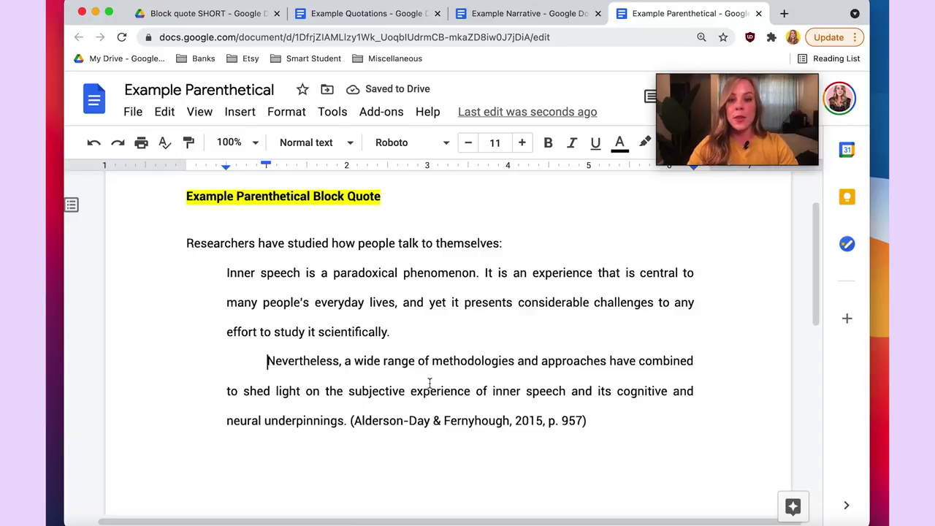
{"action": "left_click", "coordinate": [627, 416]}
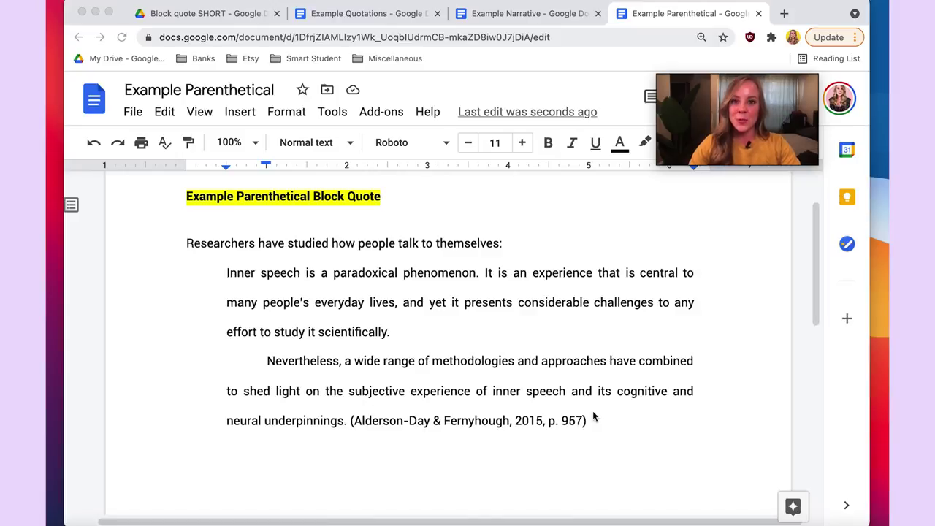
{"action": "left_click", "coordinate": [553, 16]}
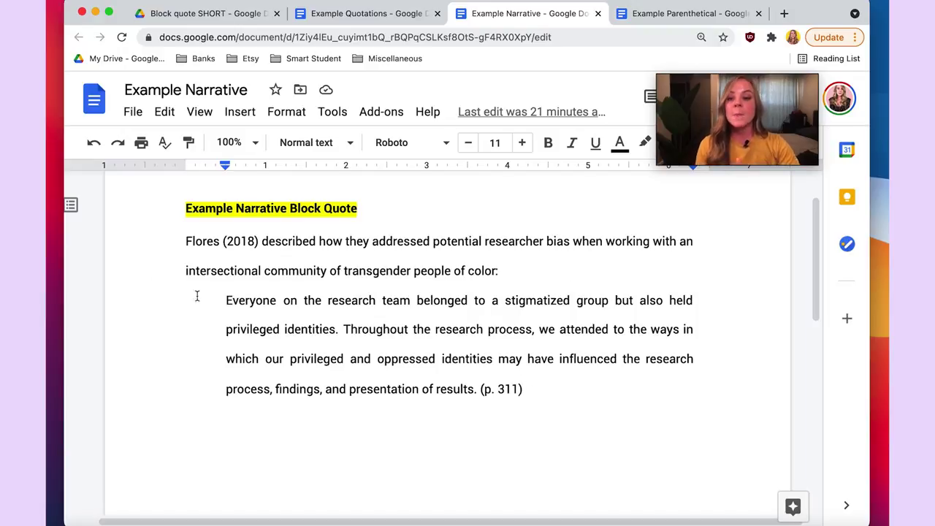
Step: Highlight the narrative block quote and its (p. 311) citation, then bring up Example Quotations
{"action": "left_click_drag", "start_coordinate": [222, 300], "coordinate": [532, 403]}
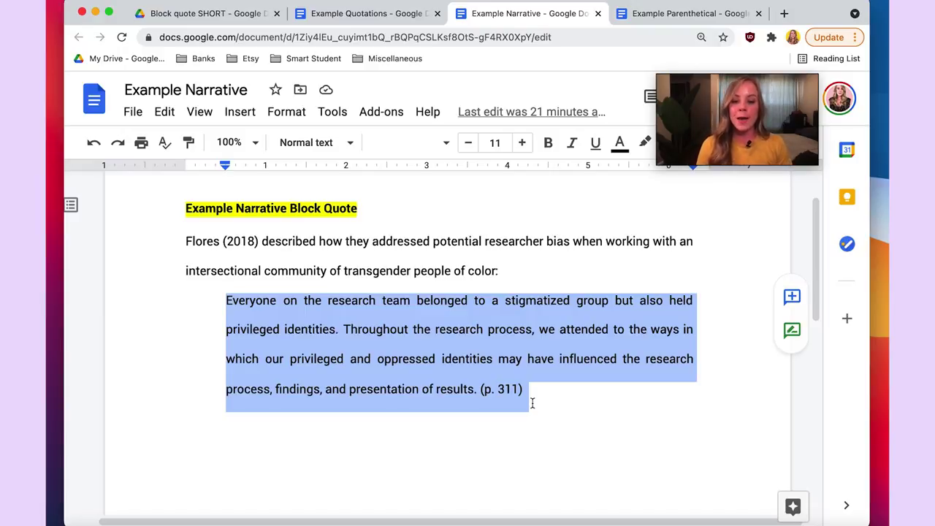
{"action": "left_click", "coordinate": [532, 401]}
{"action": "left_click_drag", "start_coordinate": [533, 389], "coordinate": [479, 389]}
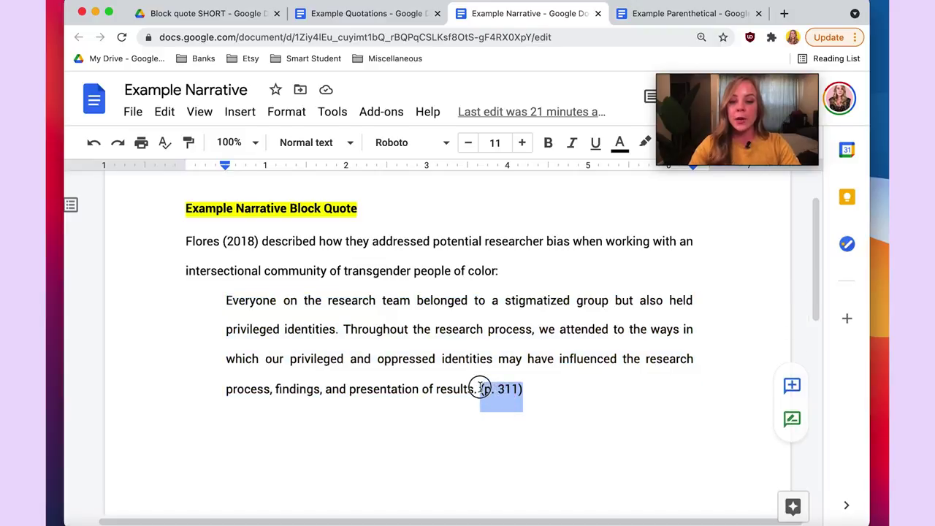
{"action": "double_click", "coordinate": [555, 402]}
{"action": "left_click", "coordinate": [544, 390]}
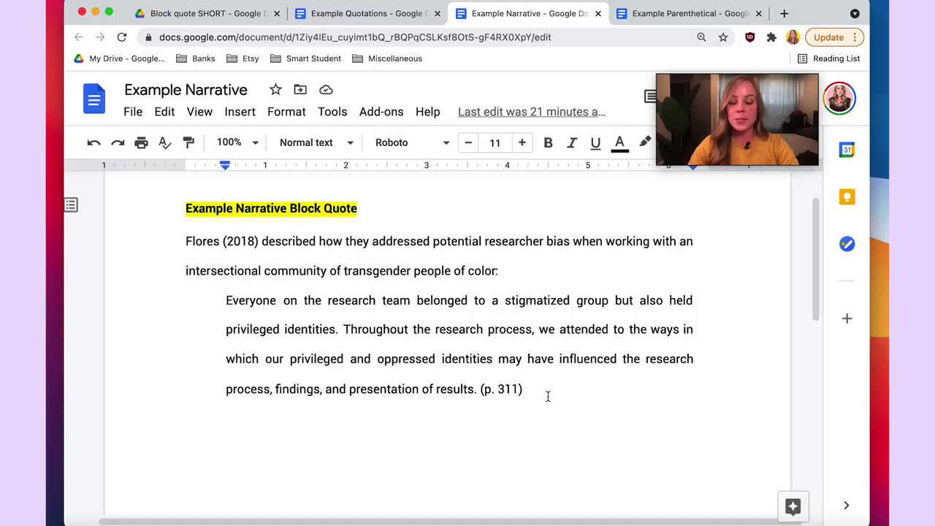
{"action": "left_click", "coordinate": [476, 391]}
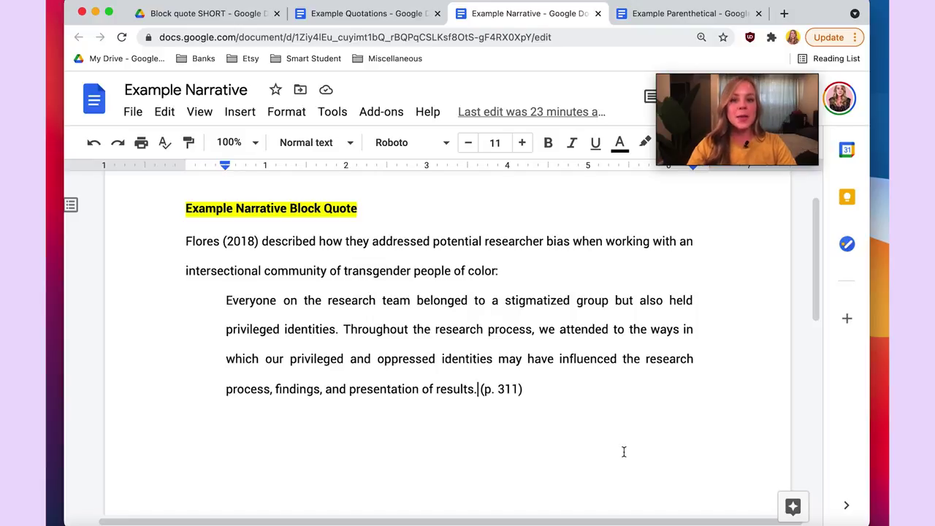
{"action": "left_click", "coordinate": [384, 15]}
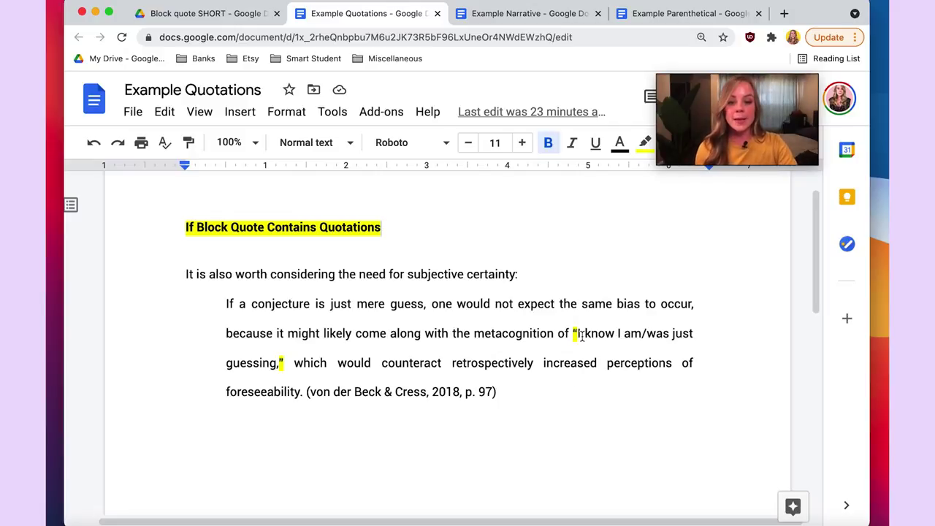
{"action": "left_click_drag", "start_coordinate": [577, 333], "coordinate": [278, 369]}
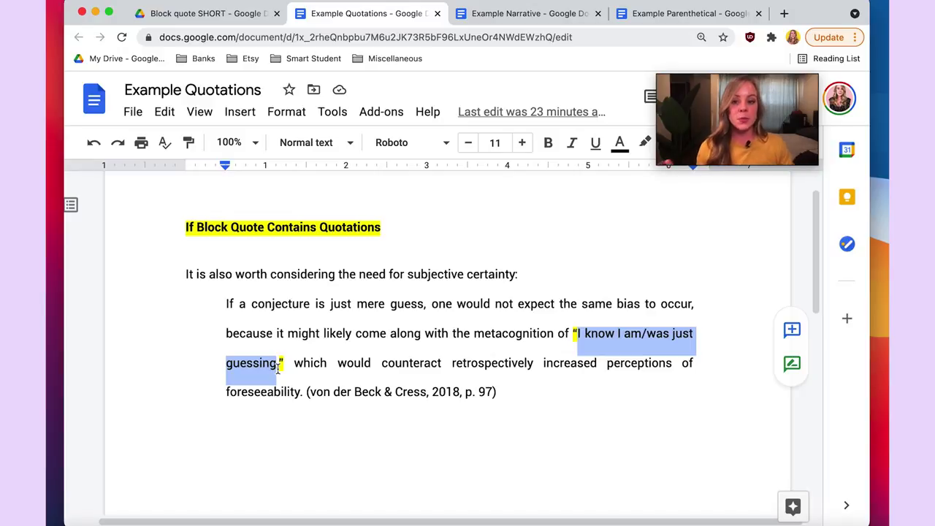
{"action": "left_click", "coordinate": [210, 305]}
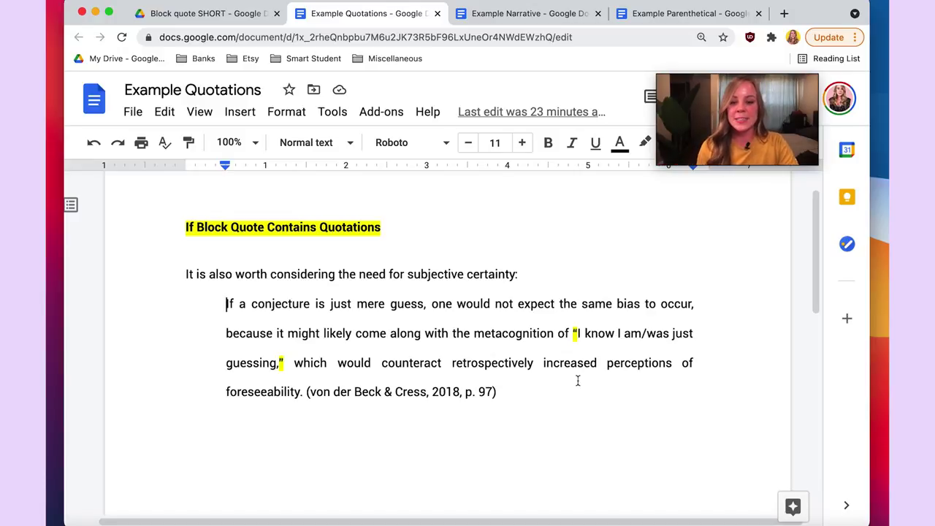
{"action": "left_click", "coordinate": [555, 392]}
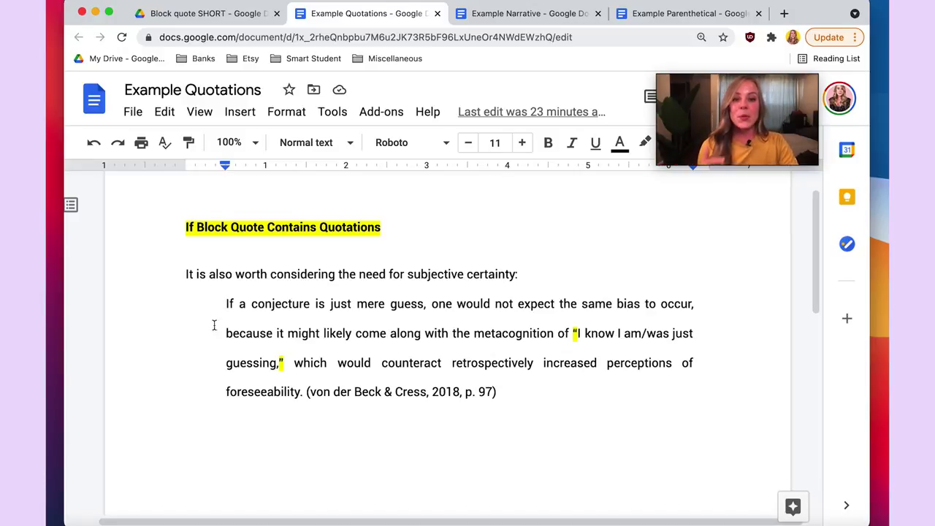
{"action": "left_click_drag", "start_coordinate": [498, 392], "coordinate": [308, 391]}
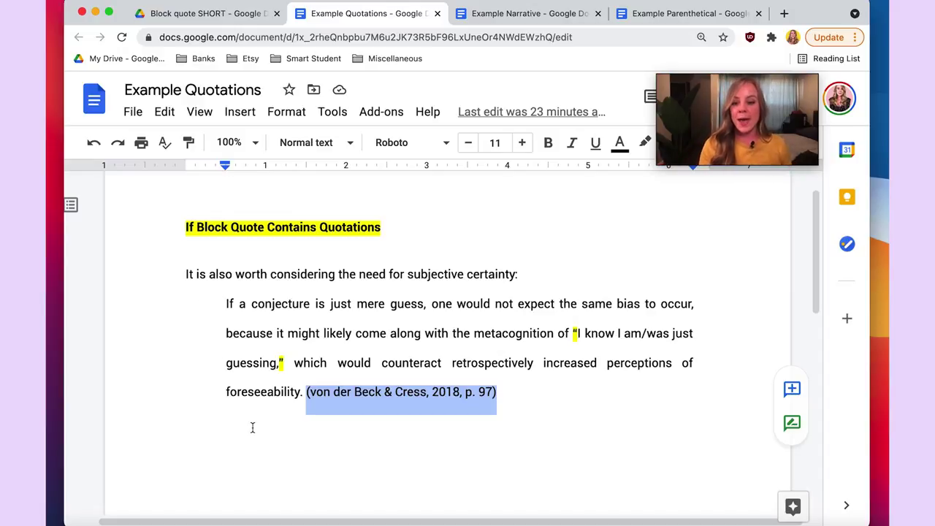
{"action": "left_click", "coordinate": [179, 275]}
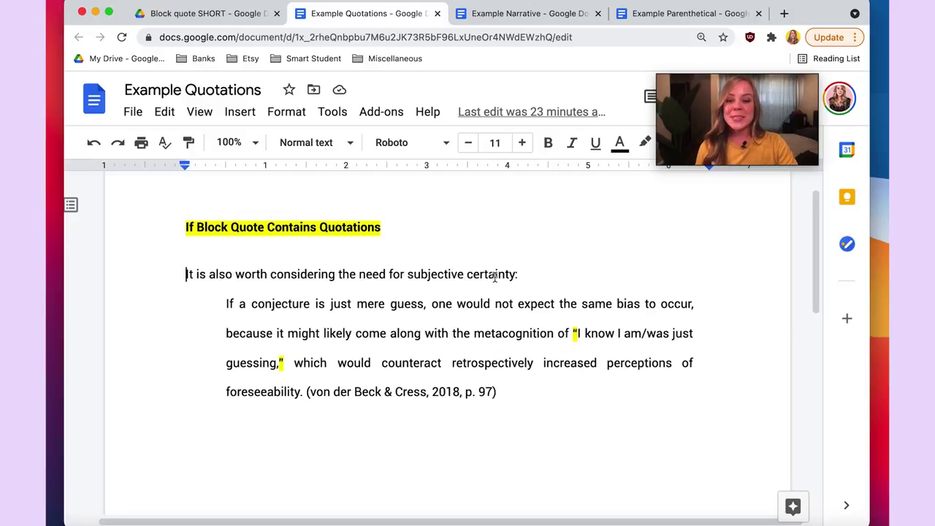